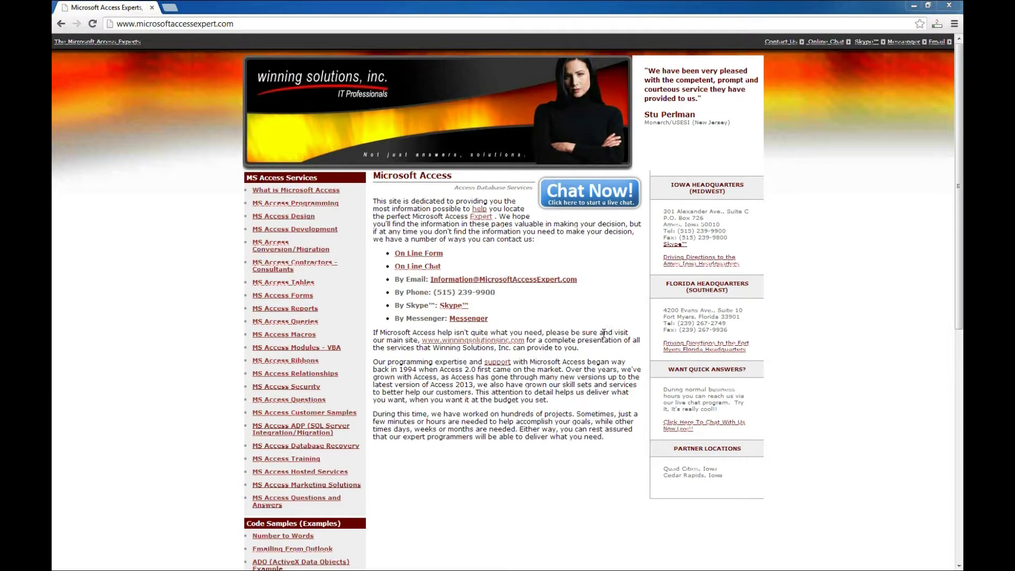
Step: Scroll the site sidebar and open the 'Database Templates (For Purchase)' page
{"action": "scroll", "coordinate": [603, 356], "scroll_direction": "down", "scroll_amount": 1}
{"action": "scroll", "coordinate": [603, 357], "scroll_direction": "down", "scroll_amount": 3}
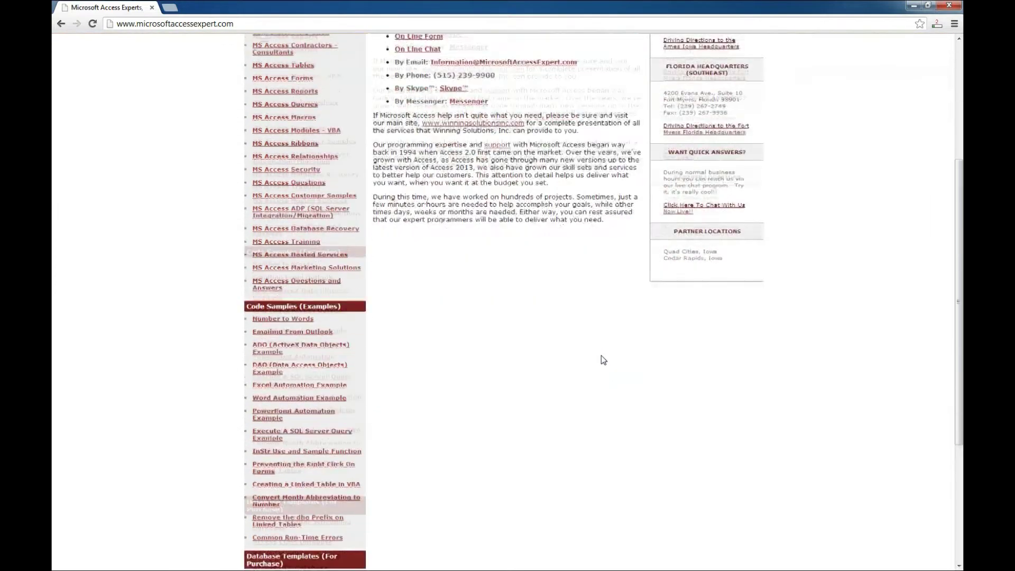
{"action": "scroll", "coordinate": [601, 355], "scroll_direction": "down", "scroll_amount": 2}
{"action": "scroll", "coordinate": [601, 361], "scroll_direction": "down", "scroll_amount": 1}
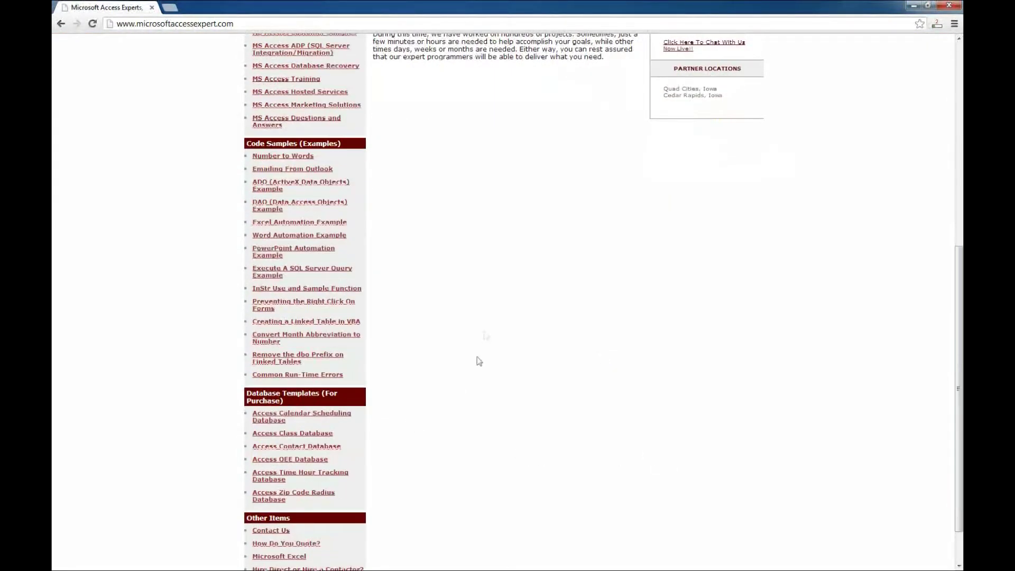
{"action": "scroll", "coordinate": [471, 300], "scroll_direction": "up", "scroll_amount": 4}
{"action": "scroll", "coordinate": [473, 302], "scroll_direction": "up", "scroll_amount": 3}
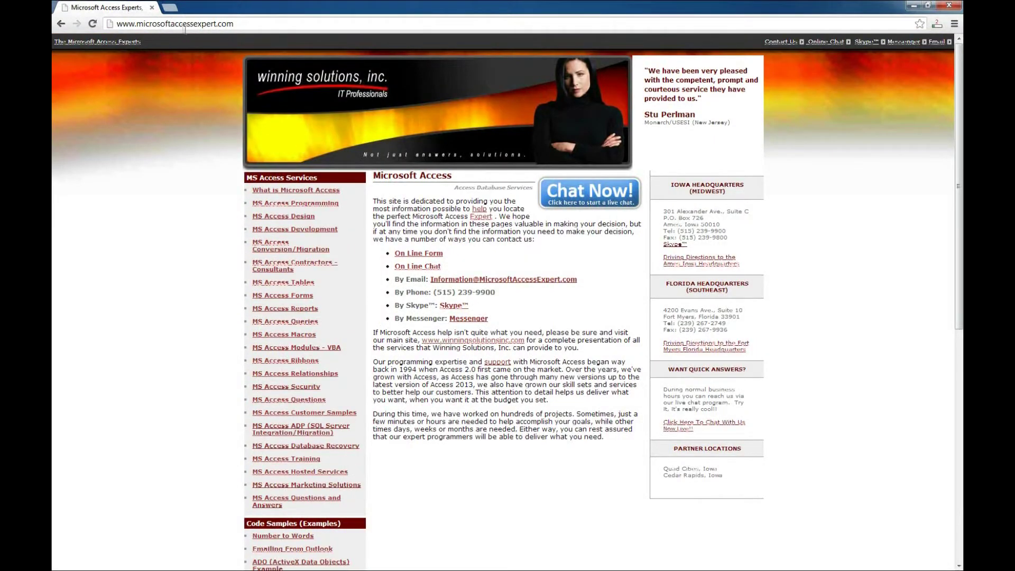
{"action": "scroll", "coordinate": [524, 410], "scroll_direction": "down", "scroll_amount": 8}
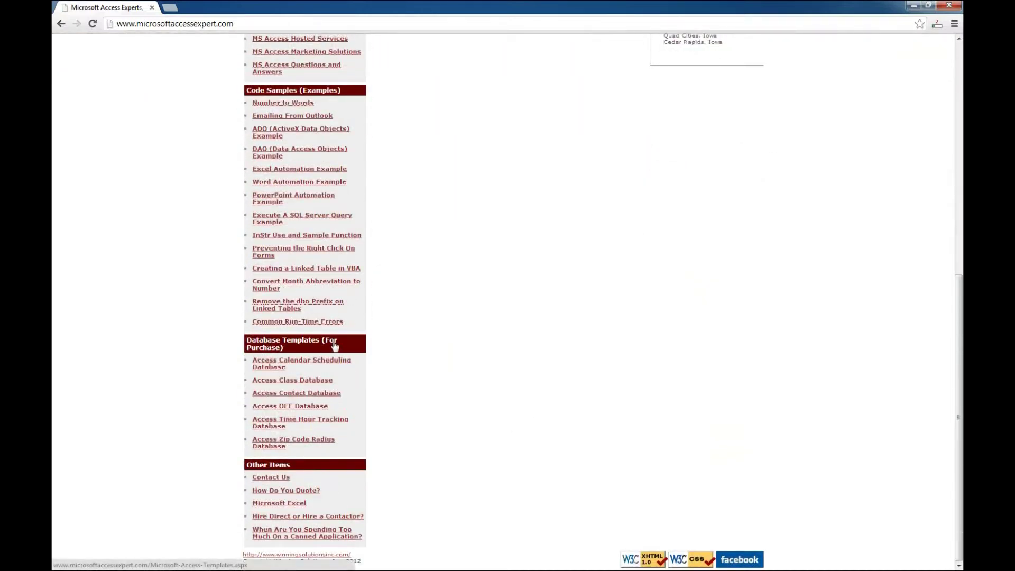
{"action": "left_click", "coordinate": [310, 344]}
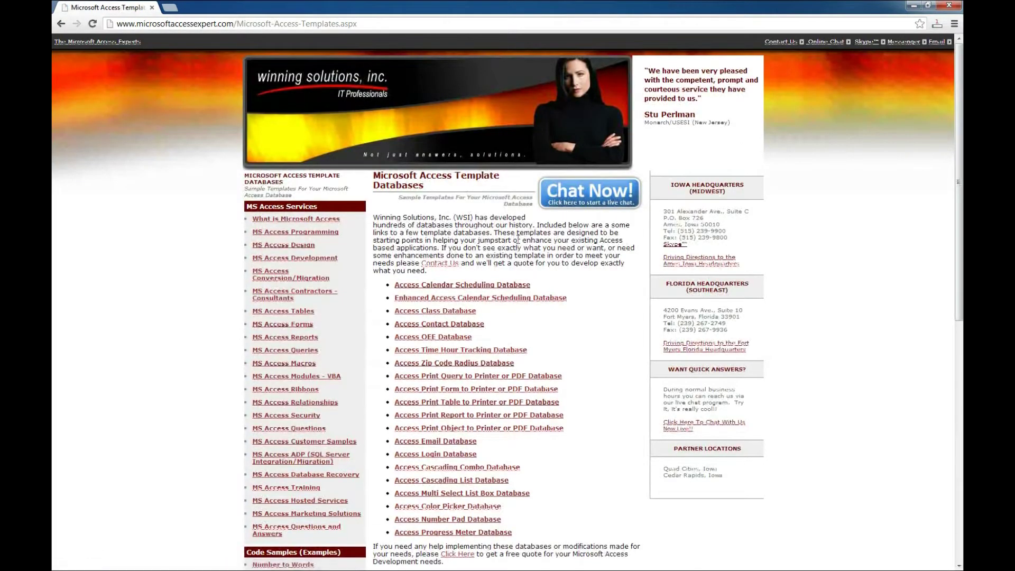
Step: Open the Access Progress Meter Database page and jump to its demo download section
{"action": "scroll", "coordinate": [531, 240], "scroll_direction": "down", "scroll_amount": 1}
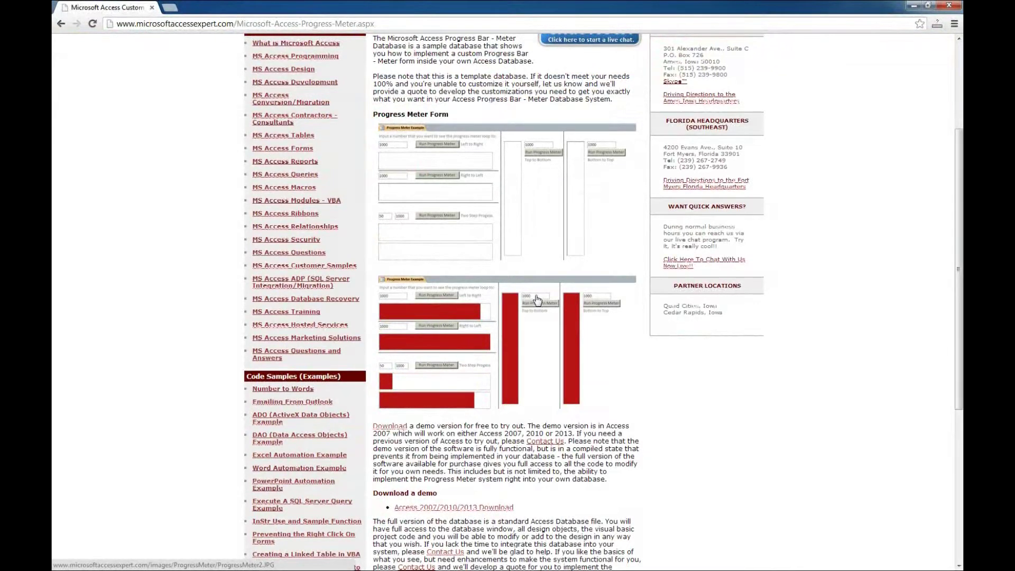
{"action": "scroll", "coordinate": [537, 301], "scroll_direction": "down", "scroll_amount": 1}
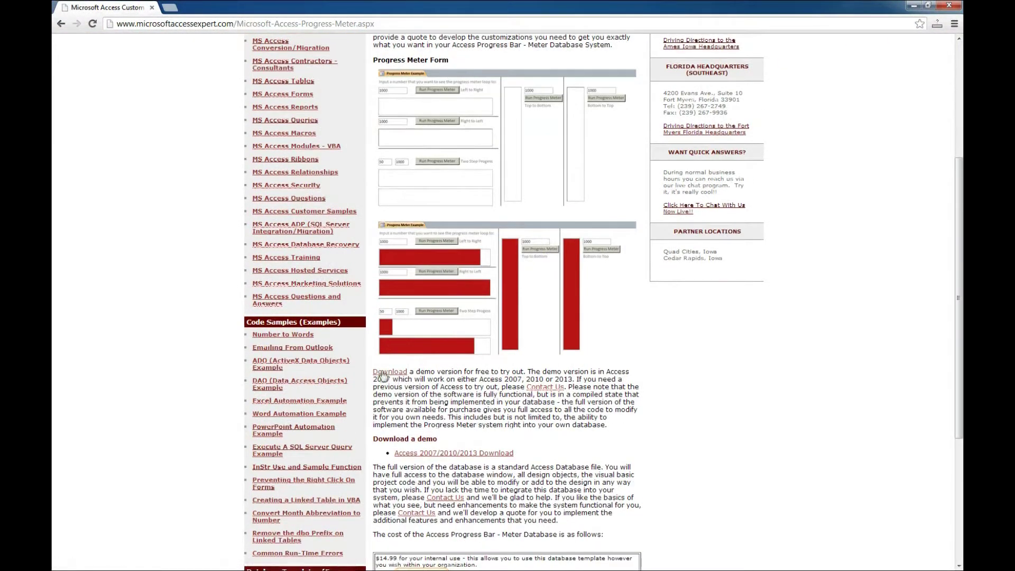
{"action": "left_click", "coordinate": [472, 457]}
{"action": "scroll", "coordinate": [501, 394], "scroll_direction": "down", "scroll_amount": 2}
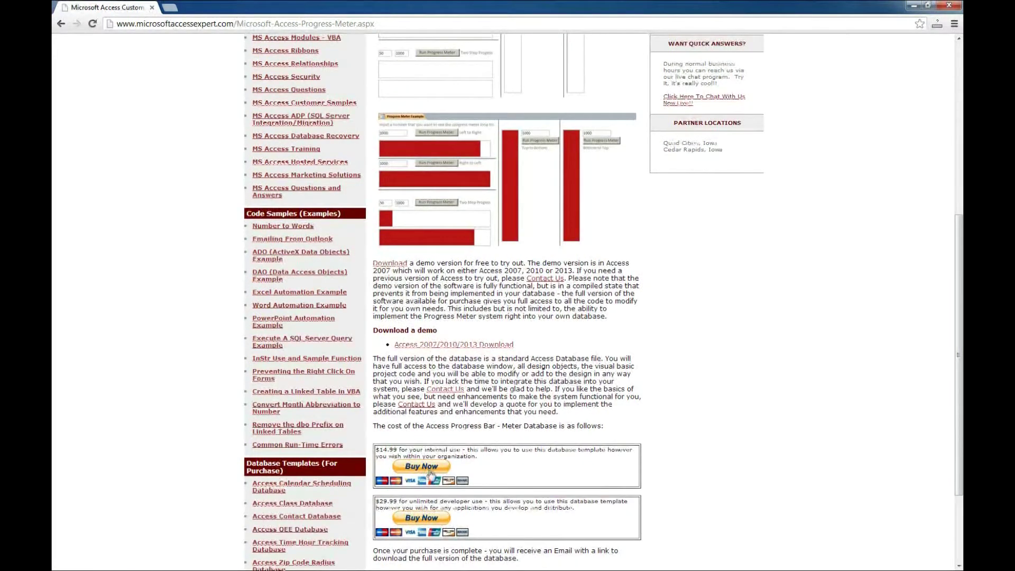
{"action": "scroll", "coordinate": [501, 386], "scroll_direction": "up", "scroll_amount": 1}
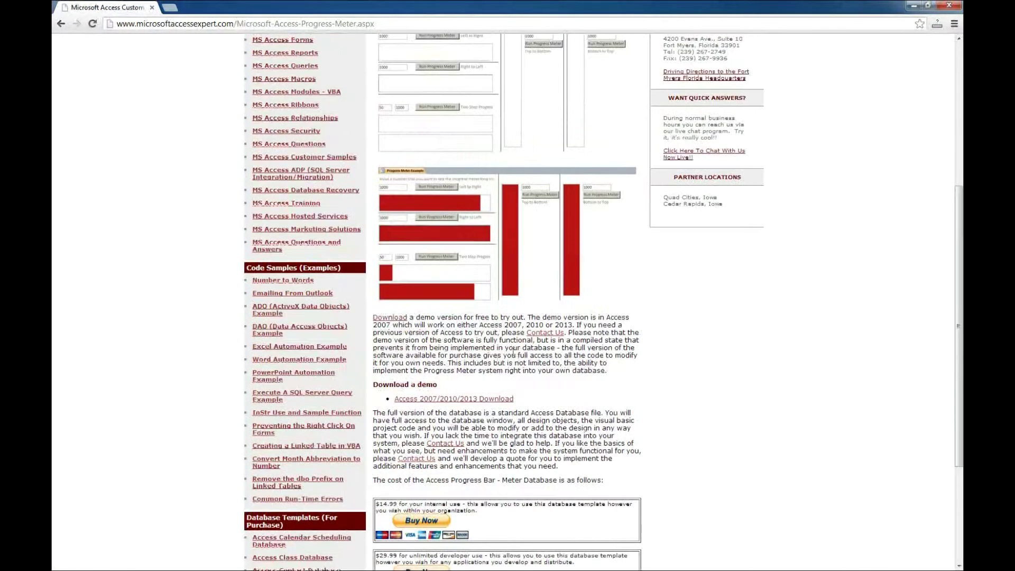
Step: Save the Access 2007/2010/2013 demo as ProgressMeterDemo.zip on the Desktop, then dismiss the downloads bar
{"action": "right_click", "coordinate": [448, 402]}
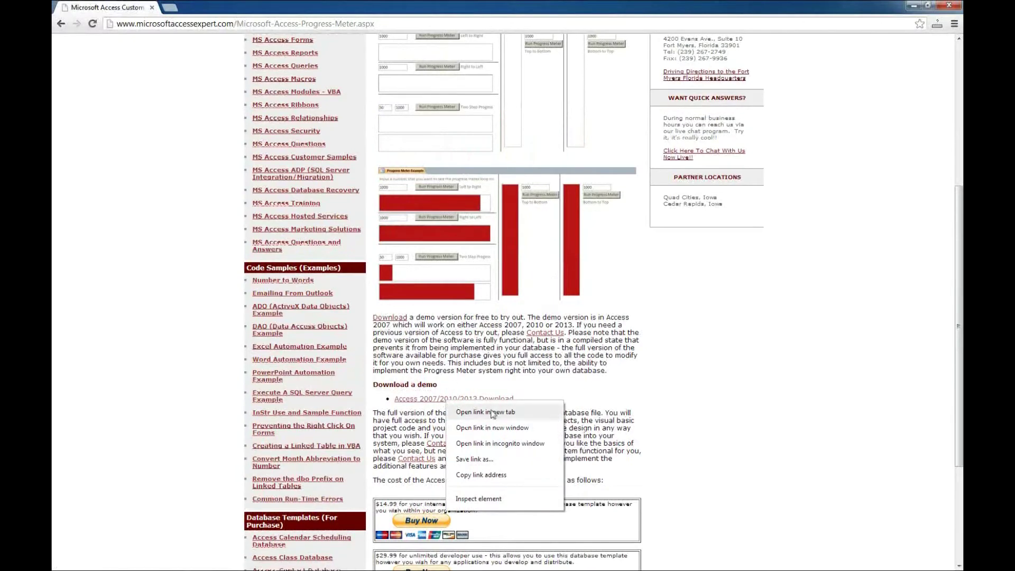
{"action": "left_click", "coordinate": [501, 458]}
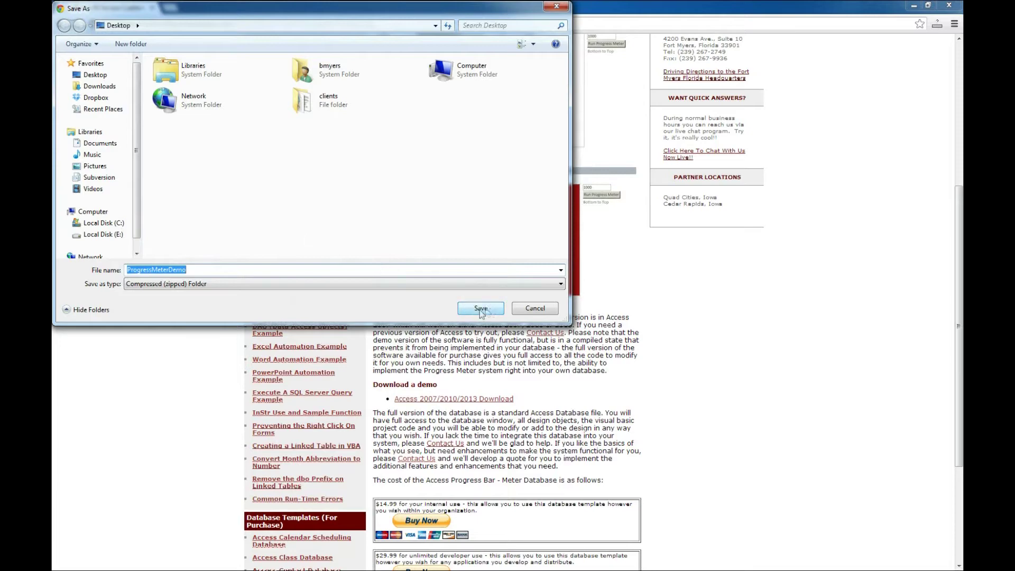
{"action": "left_click", "coordinate": [480, 308]}
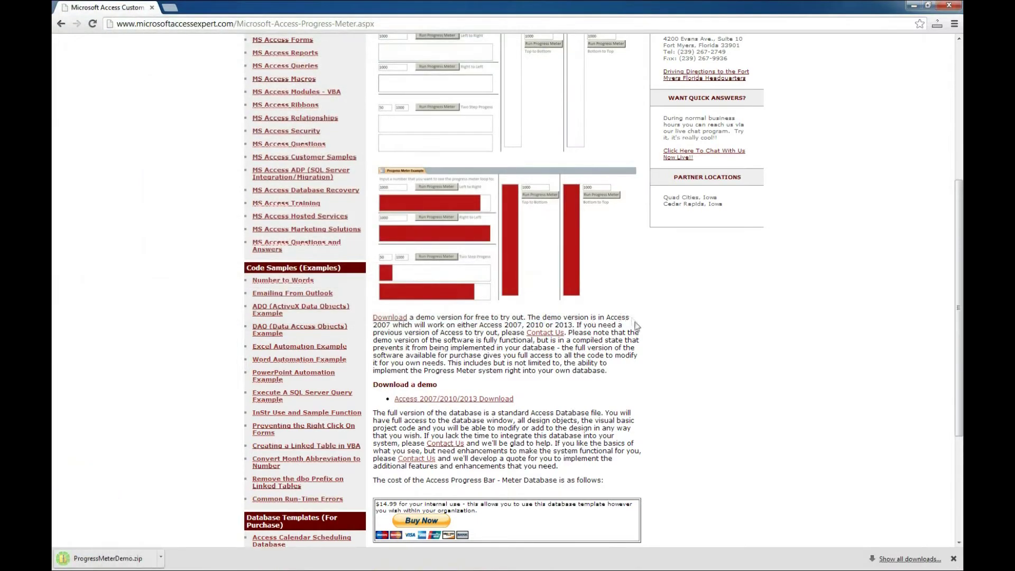
{"action": "left_click", "coordinate": [954, 559]}
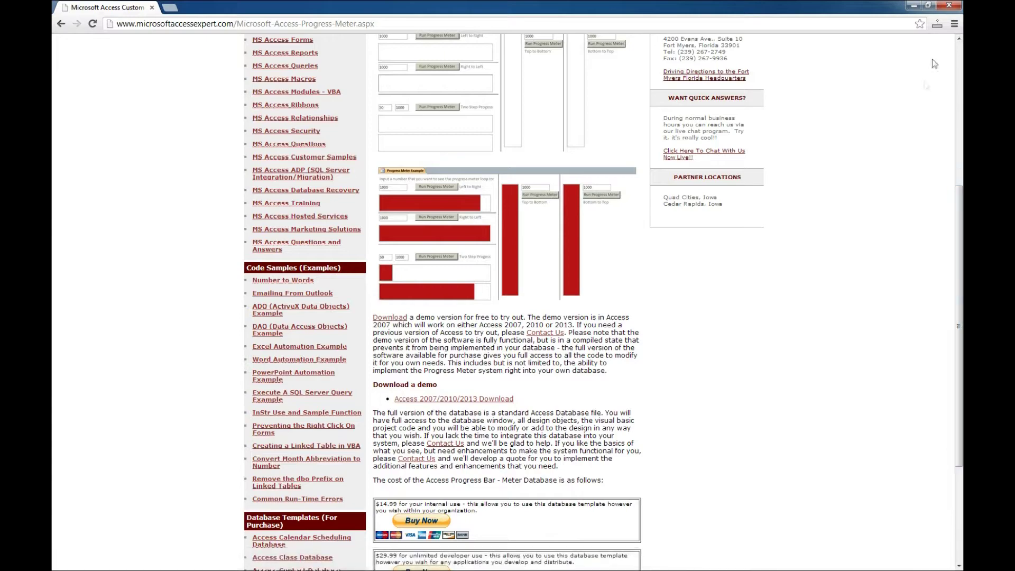
Step: Close Chrome and extract ProgressMeterDemo.zip from the desktop into a ProgressMeterDemo folder
{"action": "left_click", "coordinate": [950, 5]}
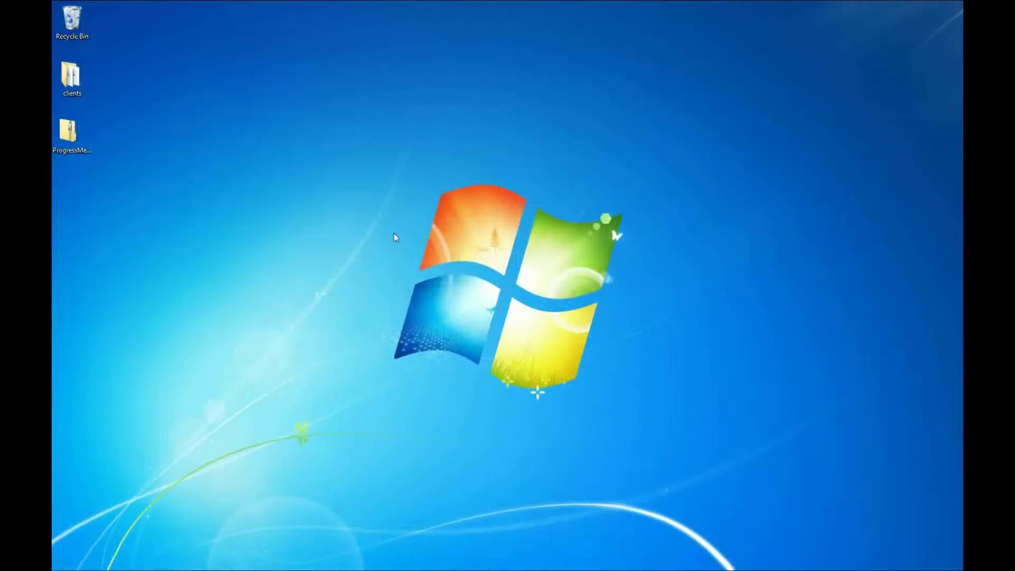
{"action": "left_click", "coordinate": [73, 135]}
{"action": "mouse_move", "coordinate": [73, 135]}
{"action": "left_mouse_down"}
{"action": "mouse_move", "coordinate": [69, 143]}
{"action": "mouse_move", "coordinate": [74, 132]}
{"action": "left_mouse_up"}
{"action": "left_click", "coordinate": [108, 139]}
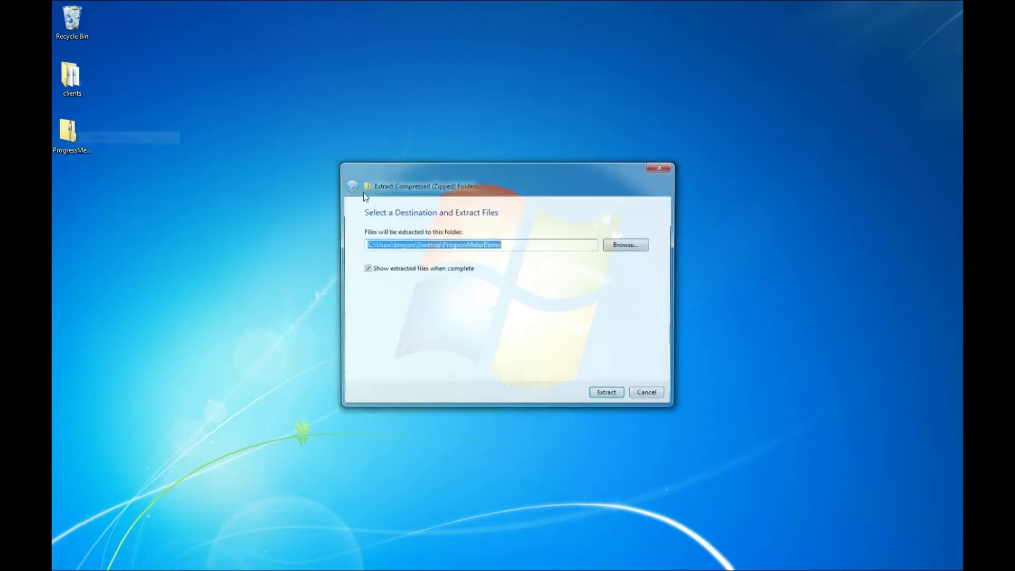
{"action": "left_click", "coordinate": [607, 395]}
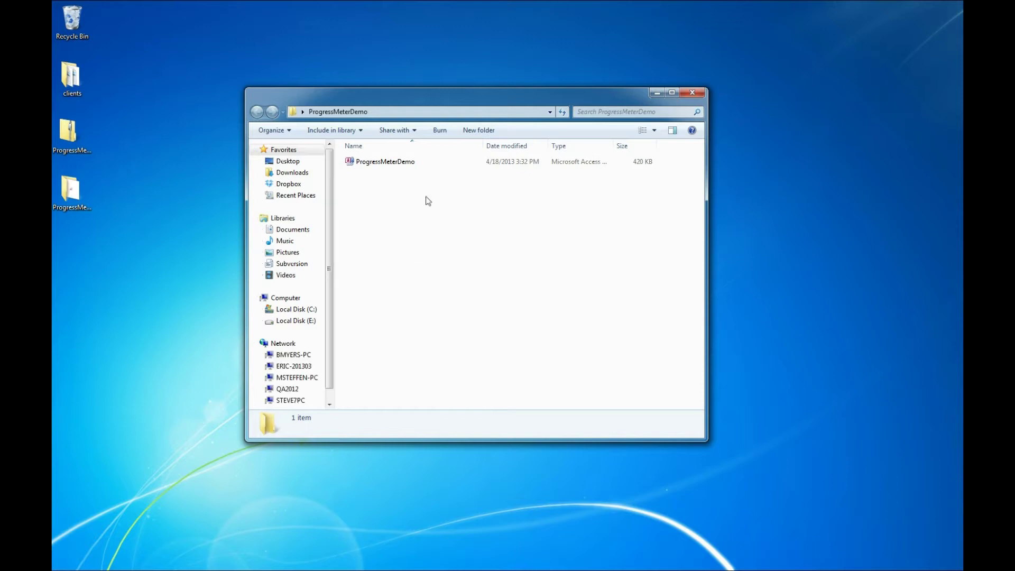
Step: Shift the extracted folder window right and locate the ProgressMeterDemo database file
{"action": "left_click_drag", "start_coordinate": [456, 97], "coordinate": [505, 89]}
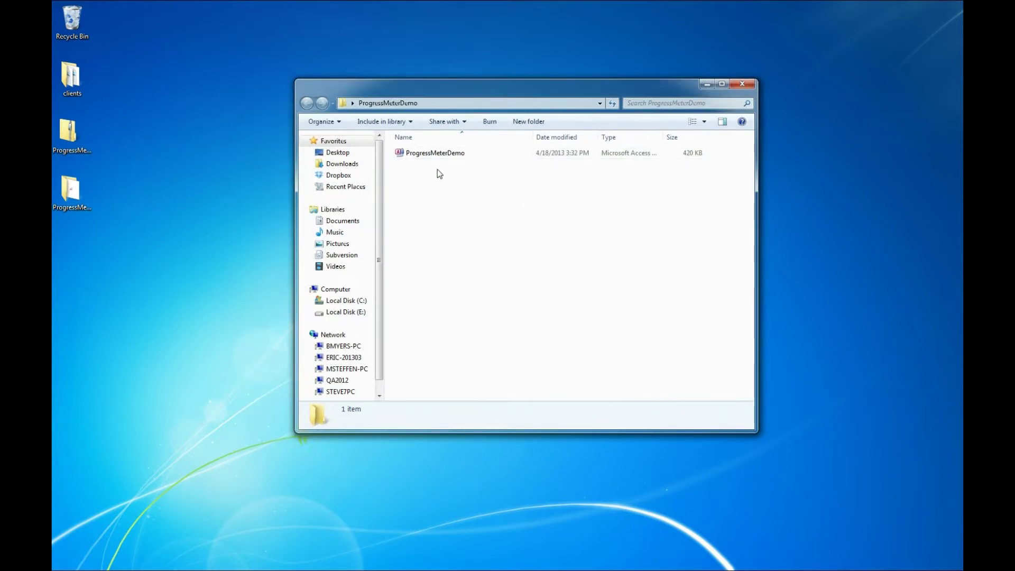
{"action": "left_click", "coordinate": [437, 154]}
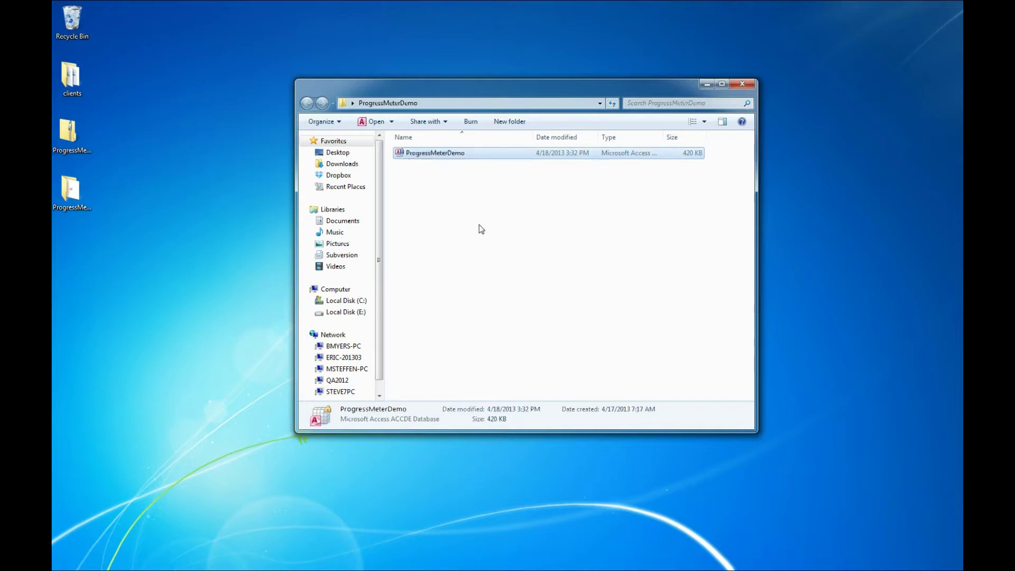
{"action": "left_click", "coordinate": [459, 200]}
Step: Launch ProgressMeterDemo in Access and close the Demo notice window
{"action": "double_click", "coordinate": [424, 157]}
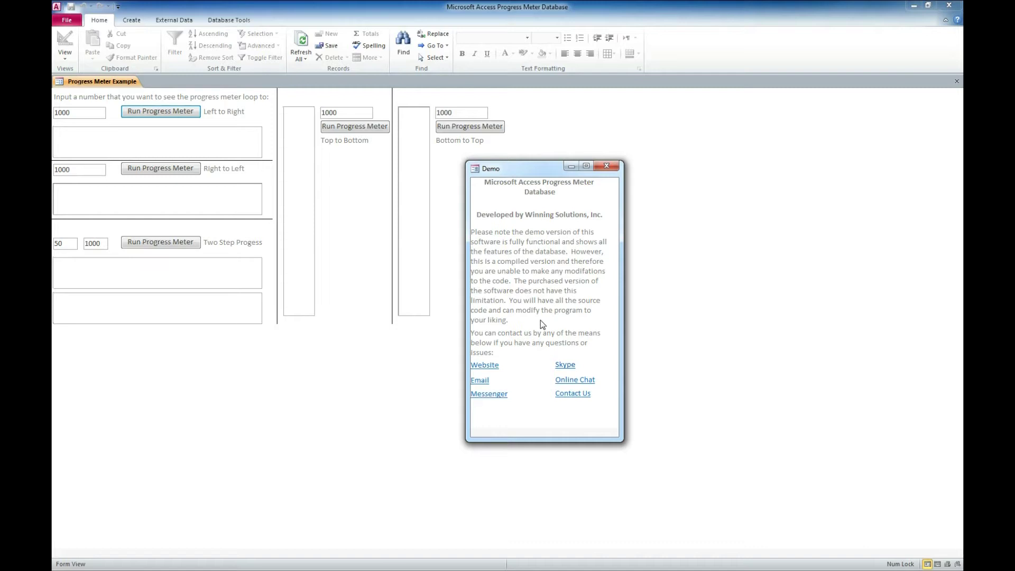
{"action": "left_click", "coordinate": [606, 167]}
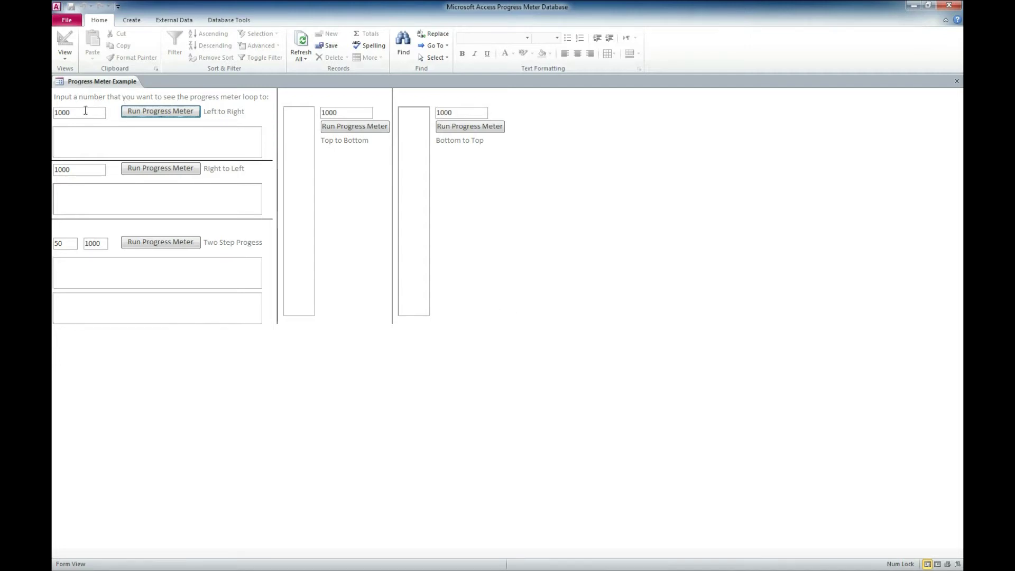
Step: Run the Left to Right and Right to Left progress meters to completion
{"action": "left_click", "coordinate": [176, 112]}
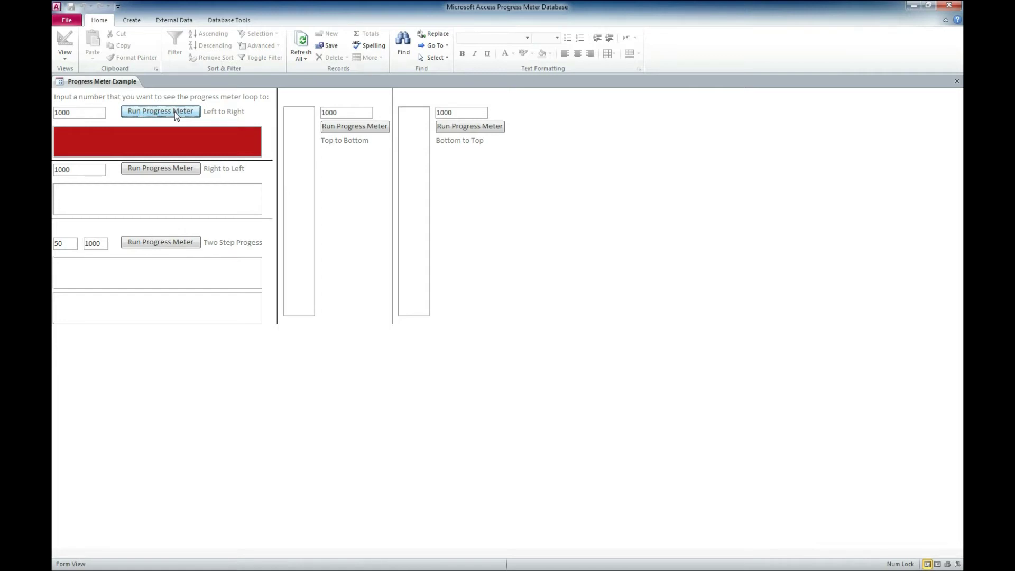
{"action": "left_click", "coordinate": [169, 170]}
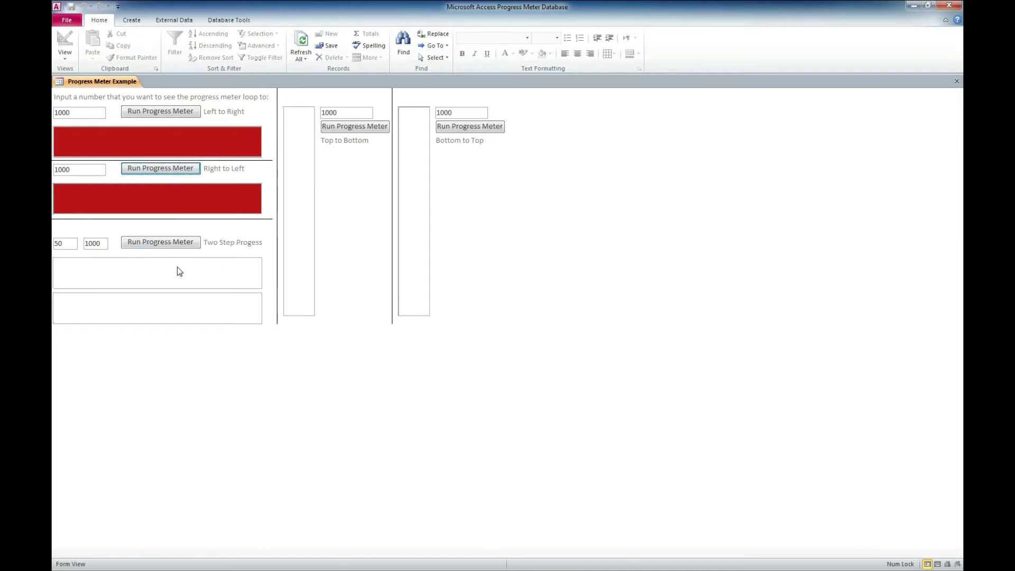
Step: Start the Two Step Progress meter with its 50 and 1000 loop values
{"action": "left_click", "coordinate": [158, 241]}
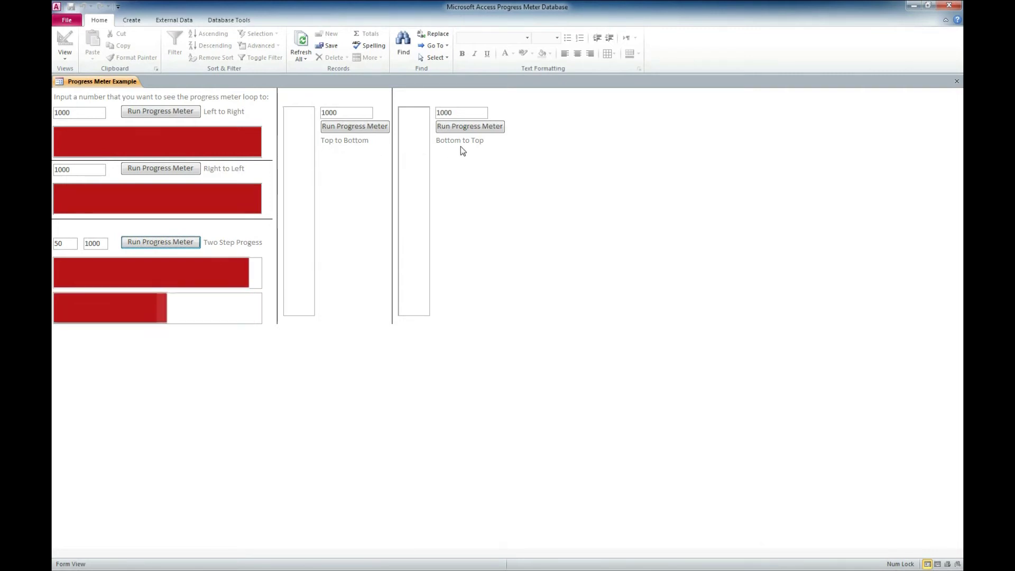
Step: Set the Top to Bottom loop count to 10000 and run its progress meter
{"action": "left_click_drag", "start_coordinate": [345, 113], "coordinate": [312, 115]}
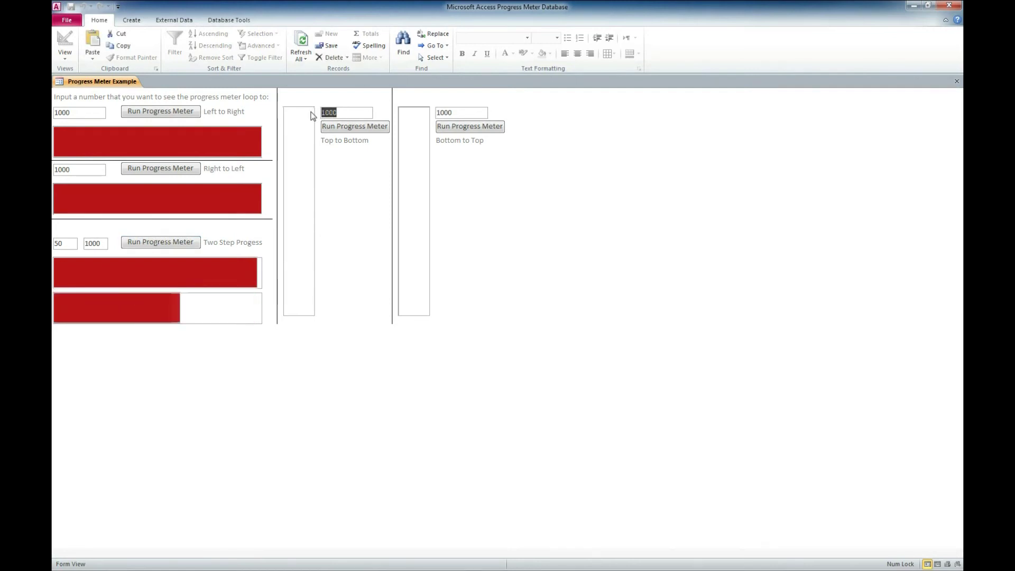
{"action": "type", "text": "10"}
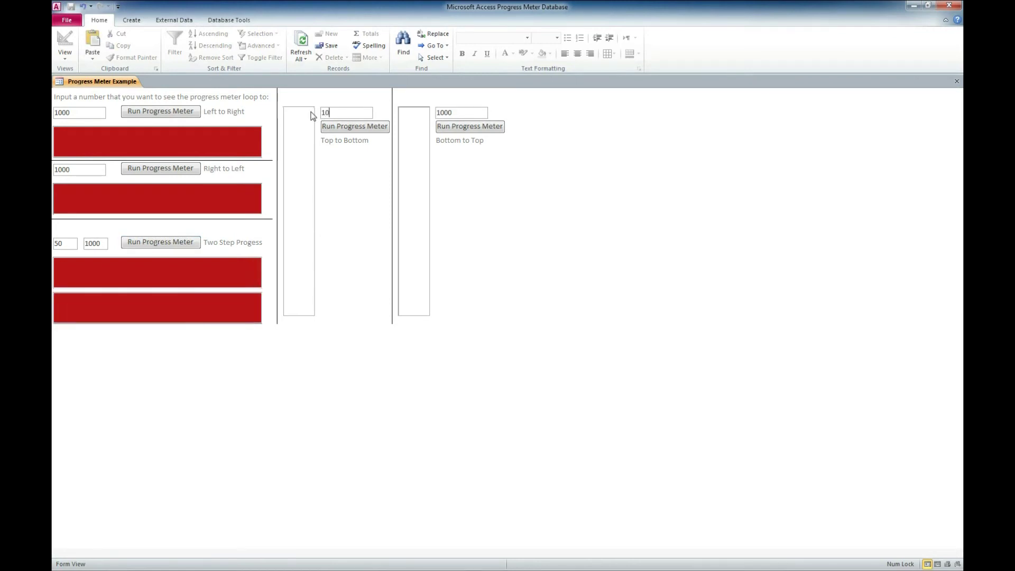
{"action": "type", "text": "000"}
{"action": "left_click", "coordinate": [352, 128]}
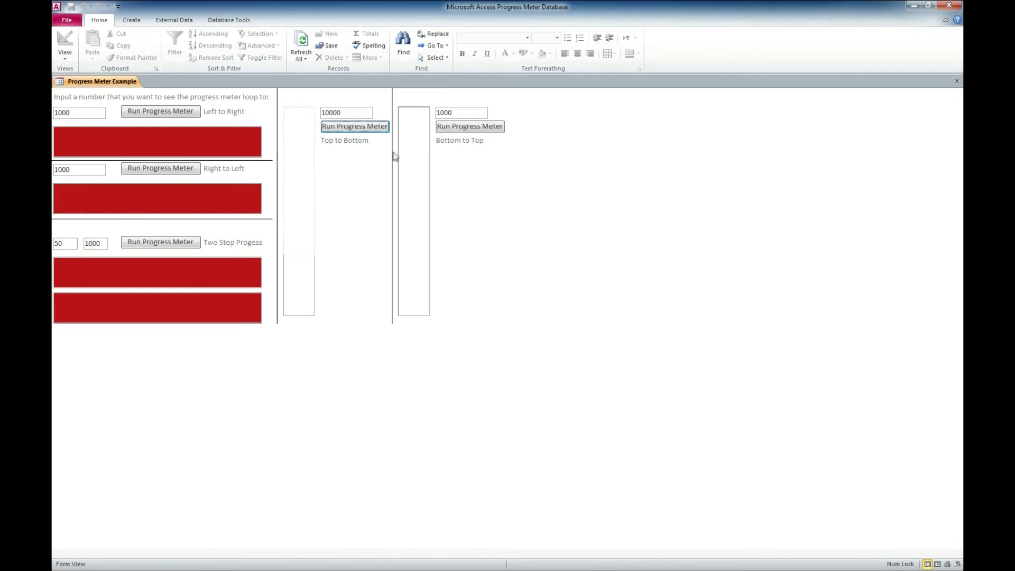
Step: Set the Bottom to Top loop count to 500 and run its progress meter
{"action": "double_click", "coordinate": [450, 113]}
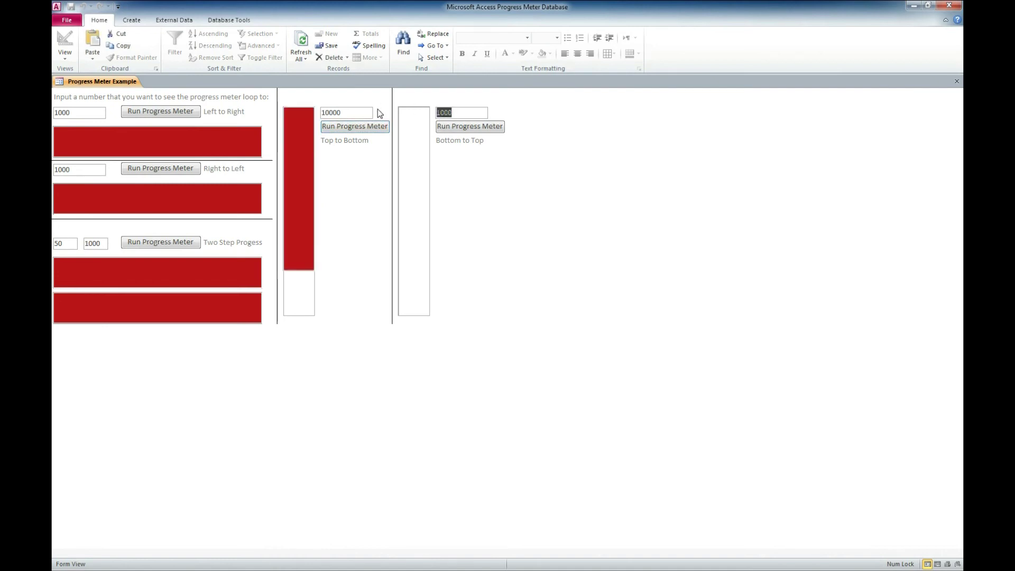
{"action": "type", "text": "500"}
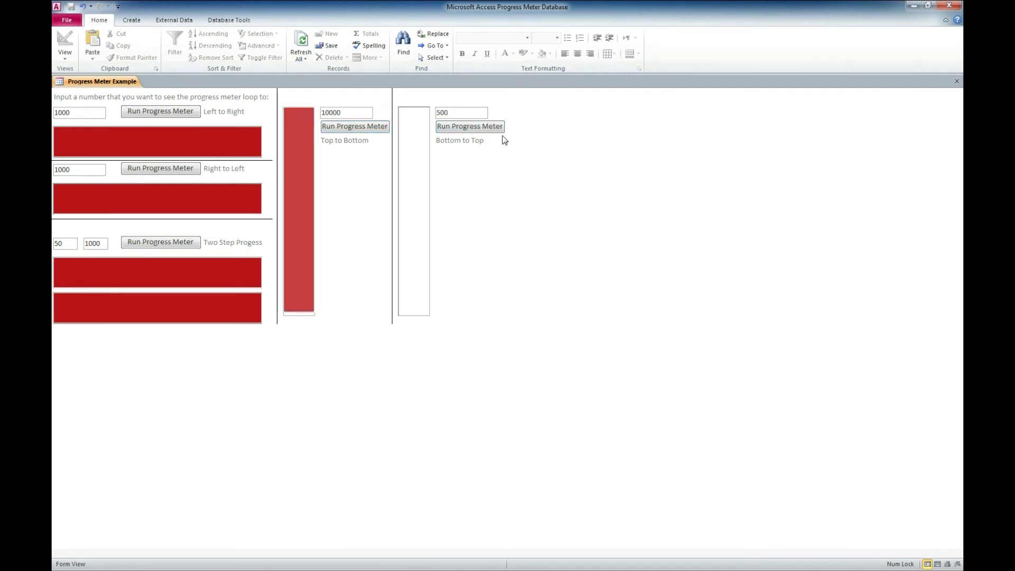
{"action": "left_click", "coordinate": [477, 129]}
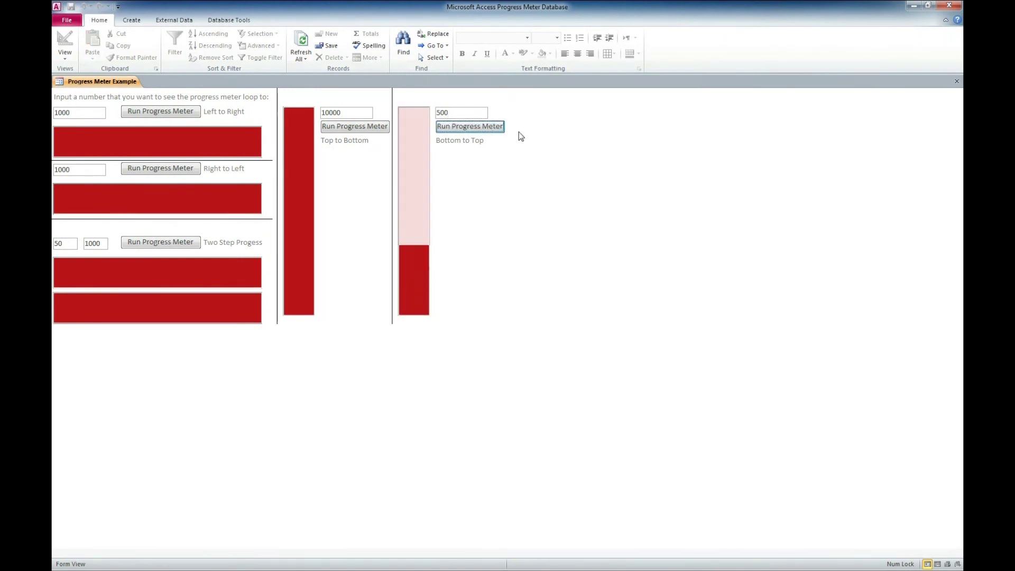